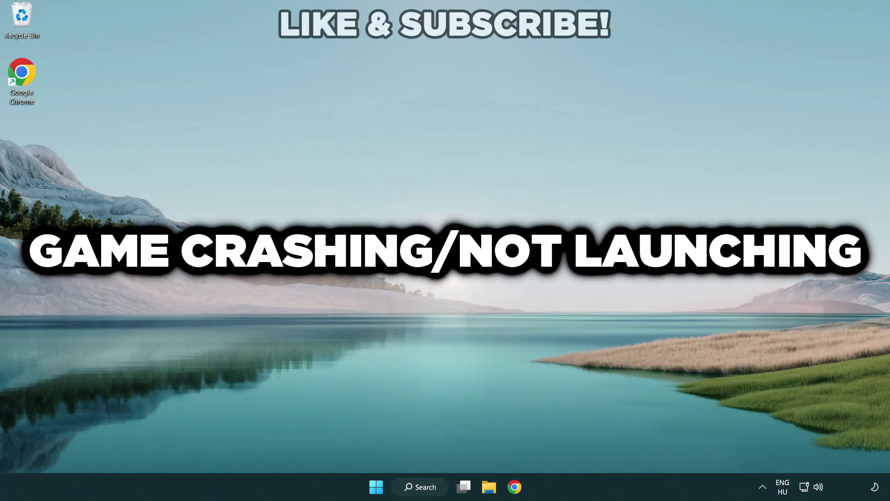
# - Launch Device Manager from the Windows Search results for 'device manager'
pyautogui.click(424, 489)
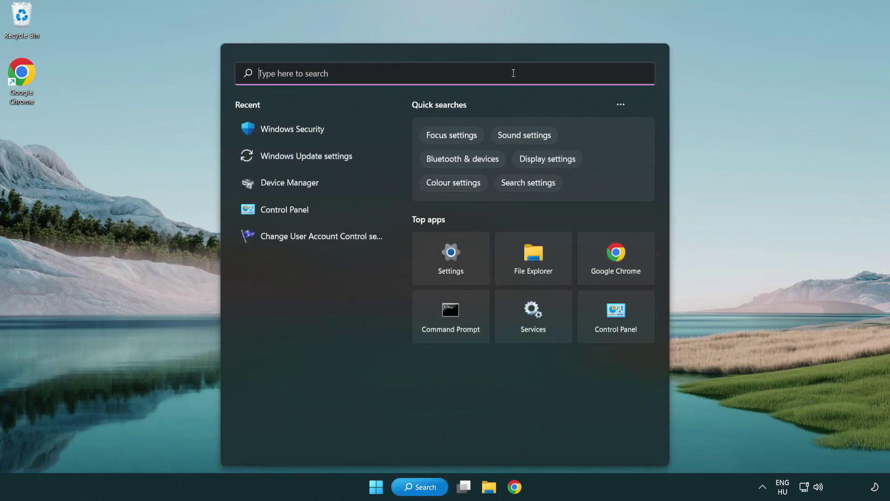
pyautogui.write('device m')
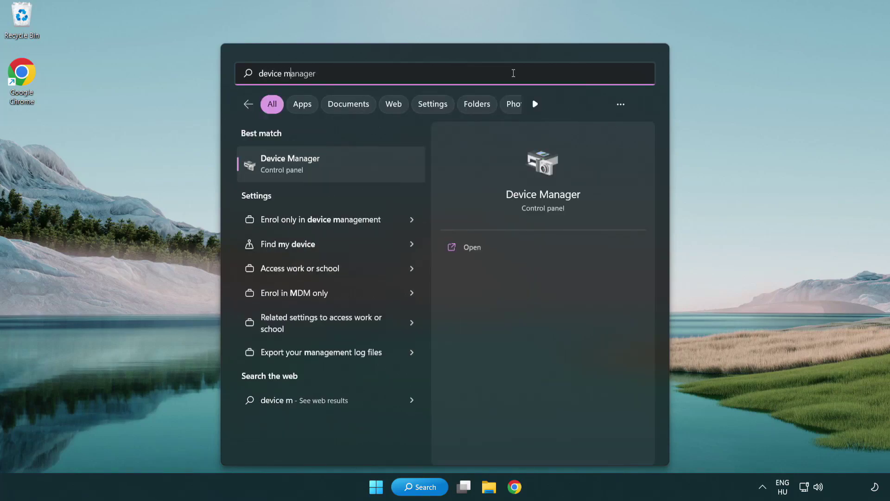
pyautogui.write('anager')
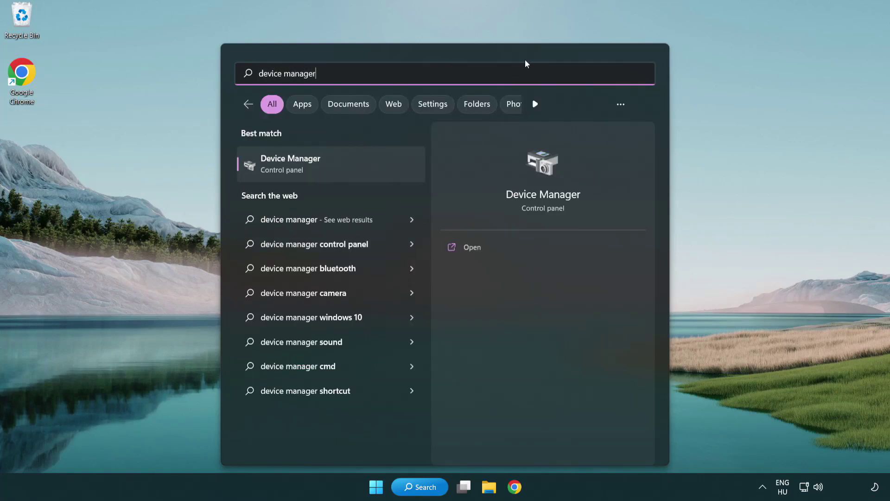
pyautogui.click(356, 171)
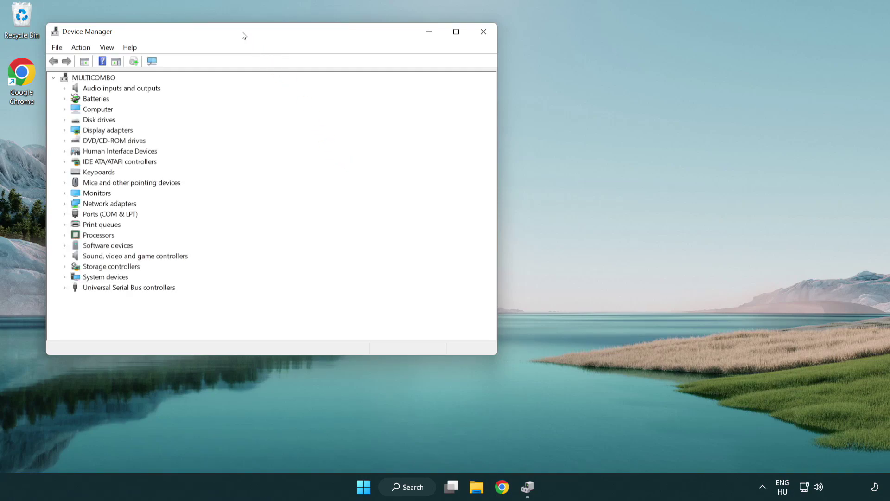
# - Expand Display adapters and start Update driver for the VMware SVGA 3D adapter
pyautogui.moveTo(243, 33); pyautogui.dragTo(390, 89)
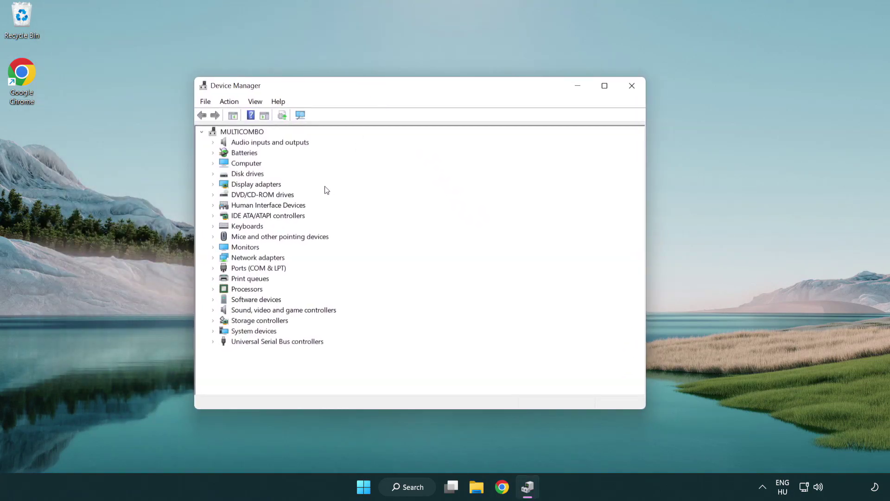
pyautogui.click(243, 186)
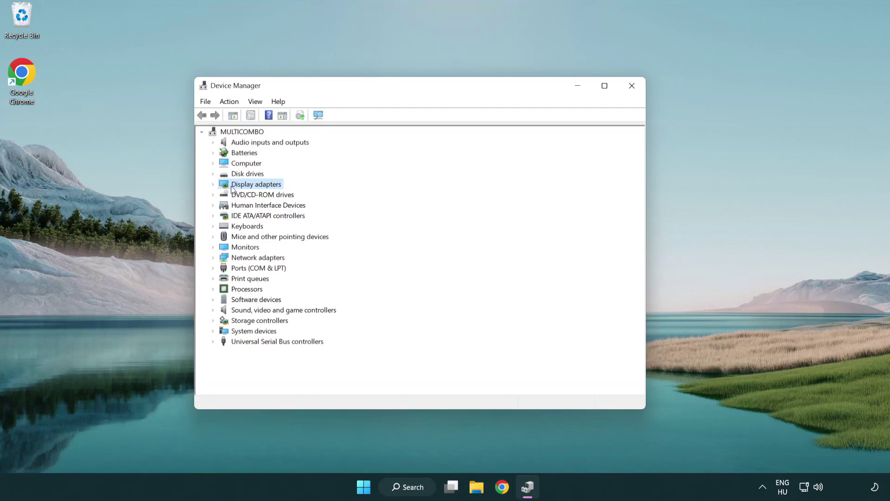
pyautogui.click(213, 186)
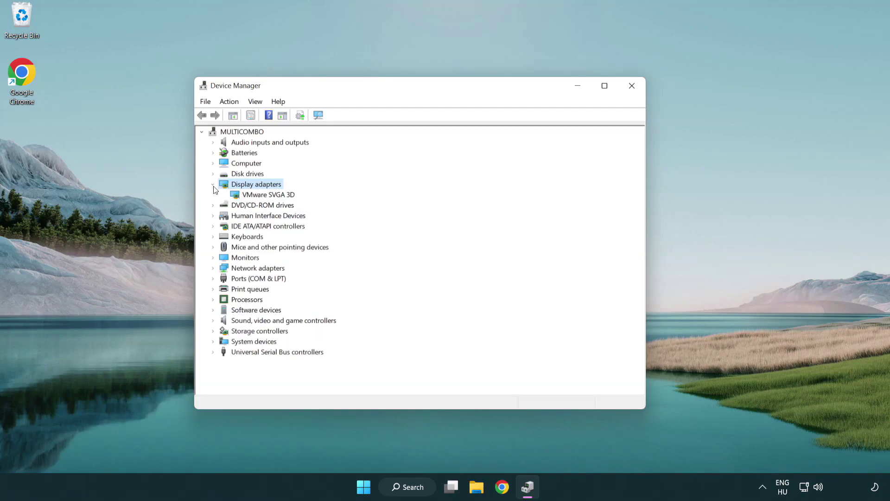
pyautogui.click(264, 197)
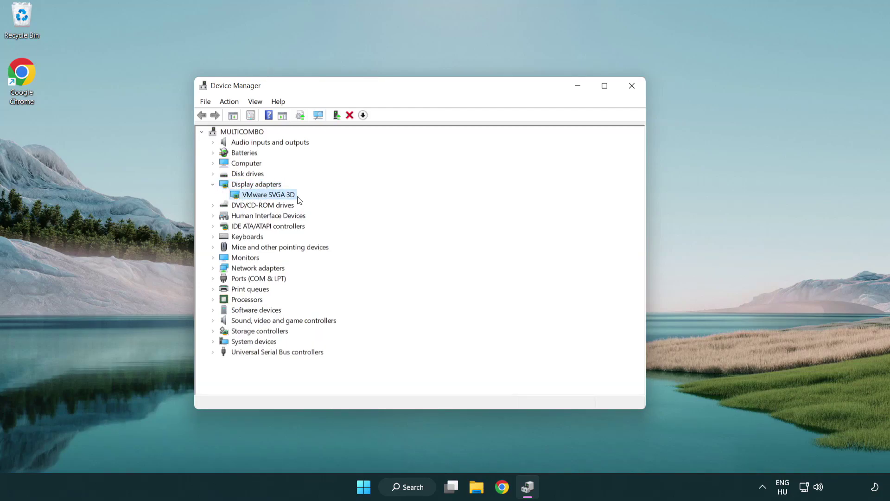
pyautogui.rightClick(263, 195)
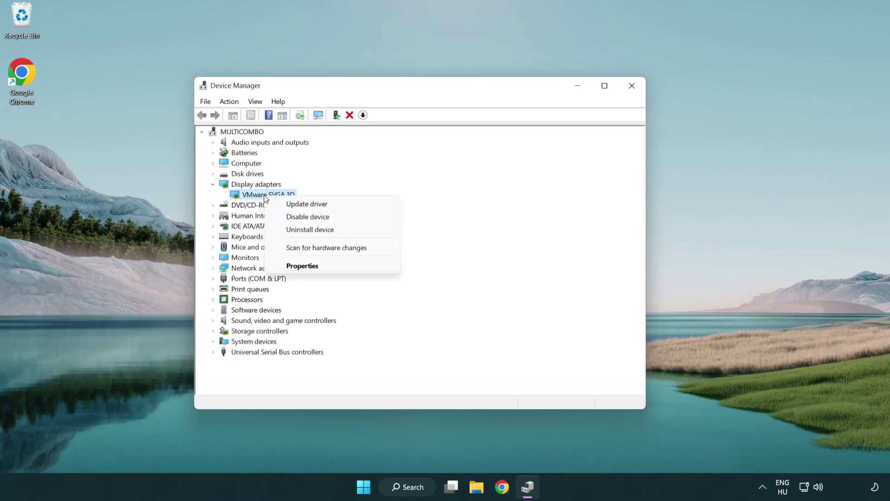
pyautogui.click(351, 206)
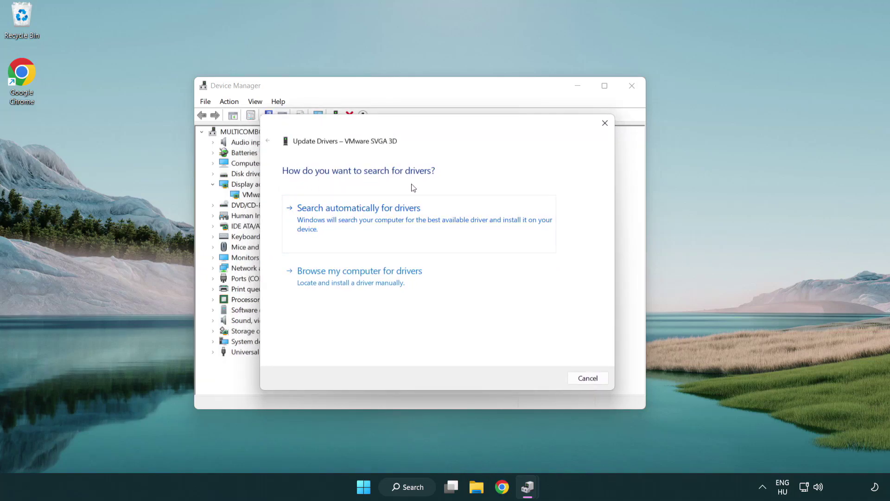
# - Search automatically for drivers, accept that the best driver is installed, and close Device Manager
pyautogui.click(392, 219)
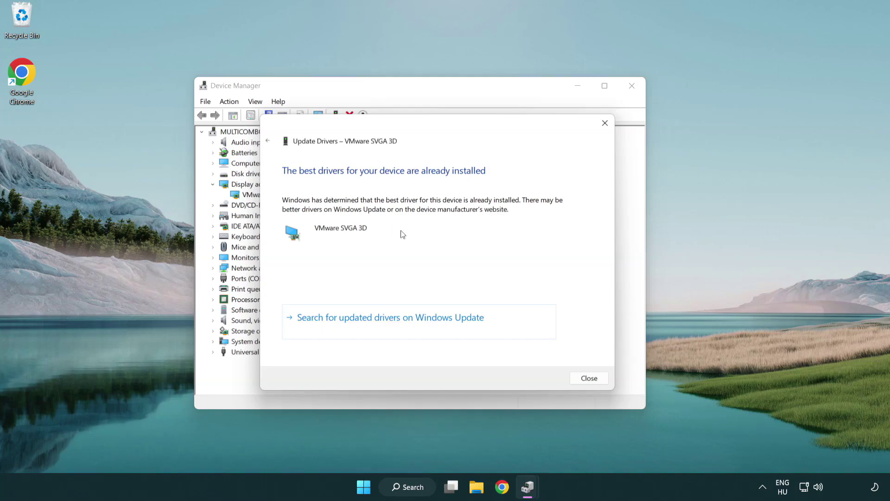
pyautogui.click(590, 381)
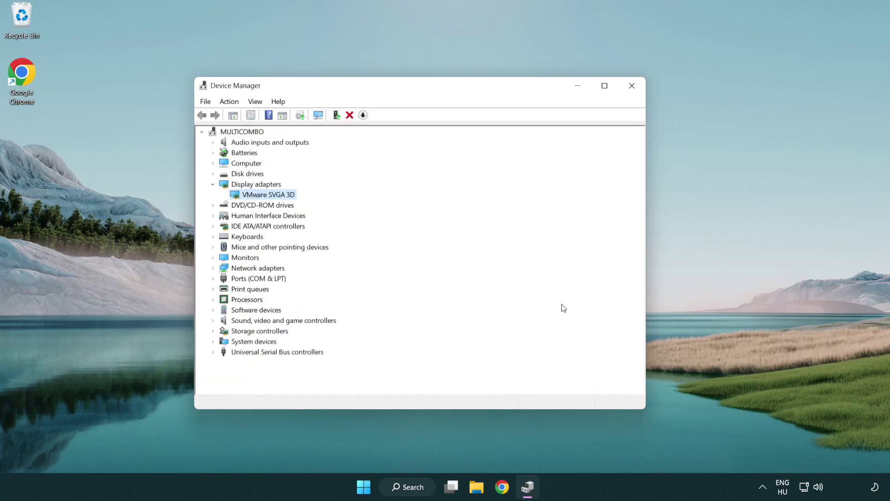
pyautogui.click(633, 88)
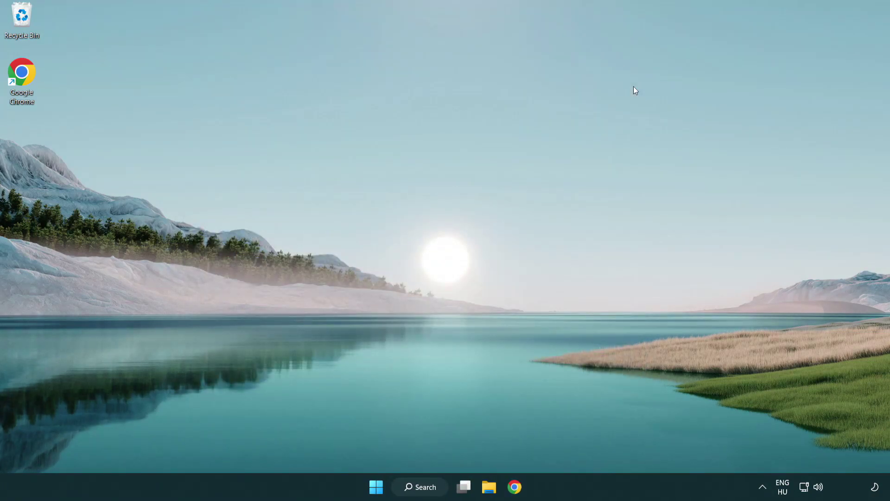
# - Launch Windows Update settings from the Windows Search results for 'update'
pyautogui.click(426, 486)
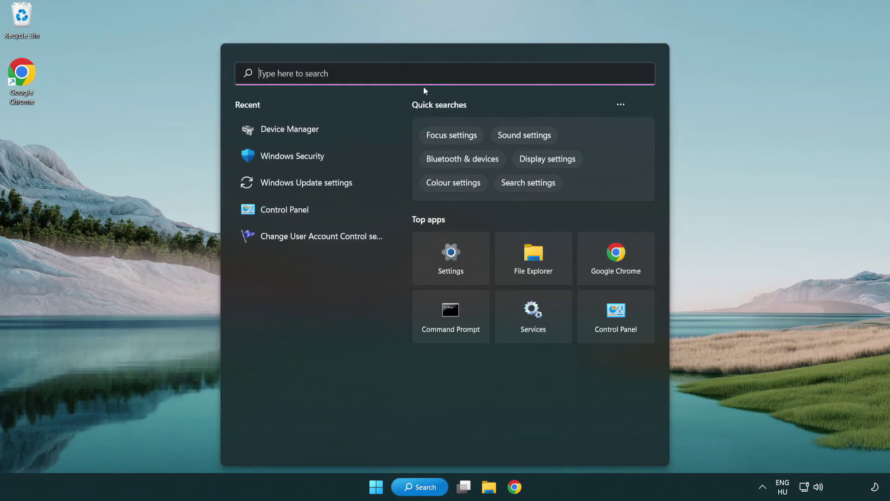
pyautogui.write('u')
pyautogui.write('pdate')
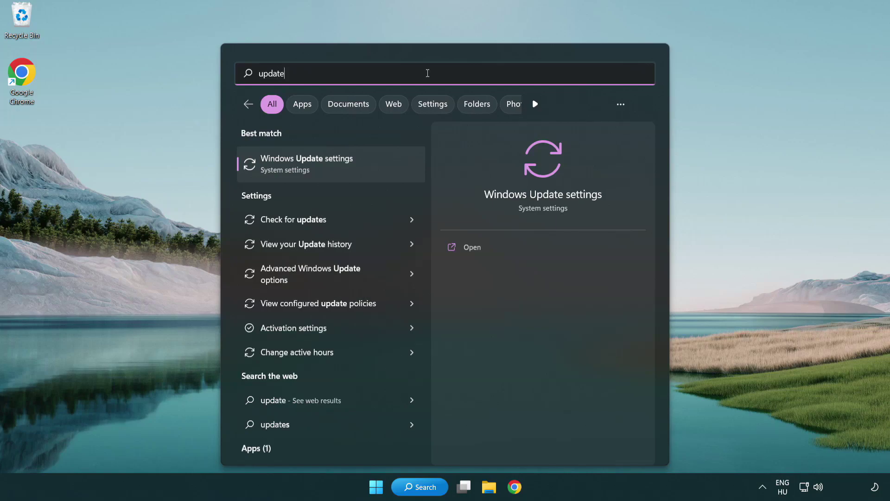
pyautogui.click(347, 170)
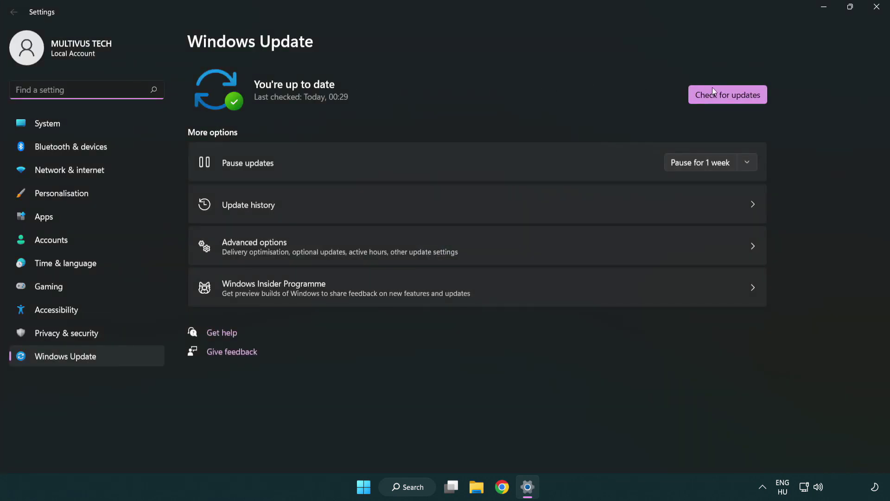
# - Run Check for updates, confirming the PC is up to date
pyautogui.click(745, 100)
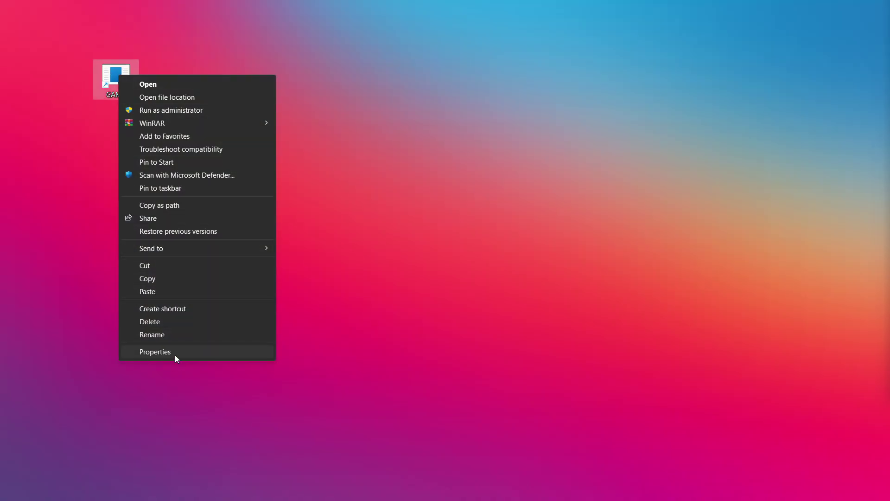
# - Bring up the GAME shortcut's Properties dialog
pyautogui.click(233, 353)
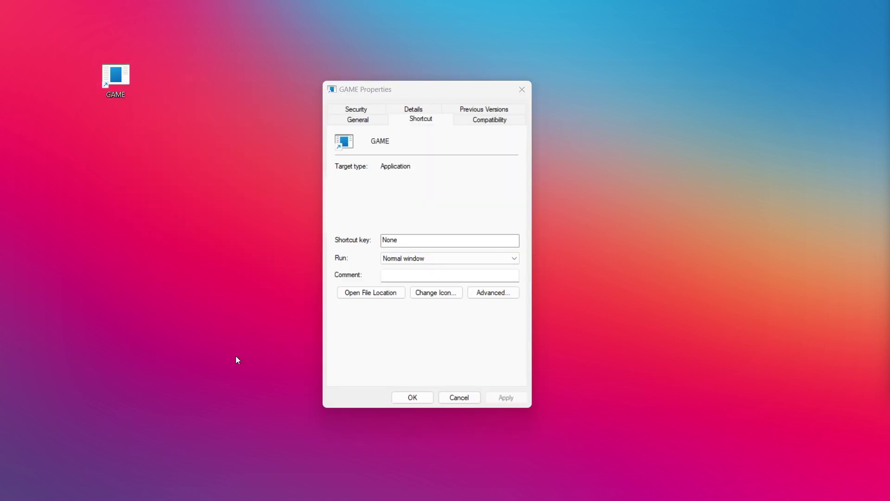
# - Set GAME to Windows 8 compatibility mode, fullscreen optimizations off, run as administrator, and apply
pyautogui.click(499, 122)
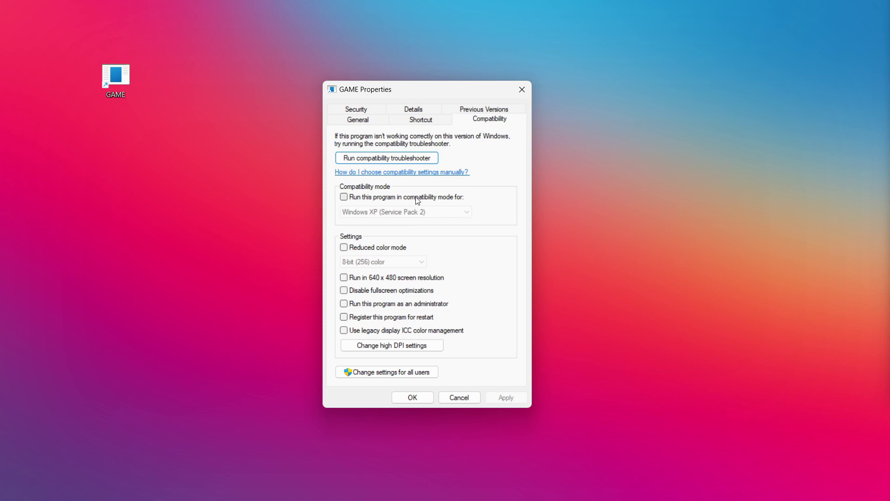
pyautogui.click(402, 197)
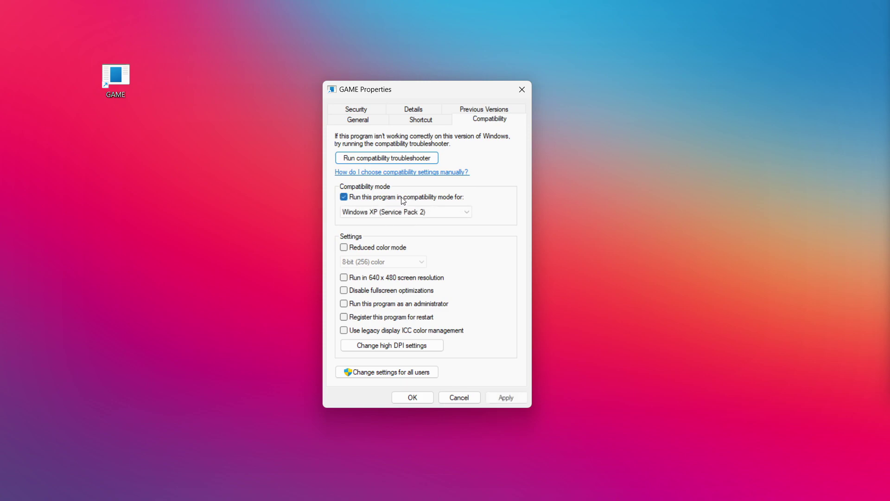
pyautogui.click(407, 212)
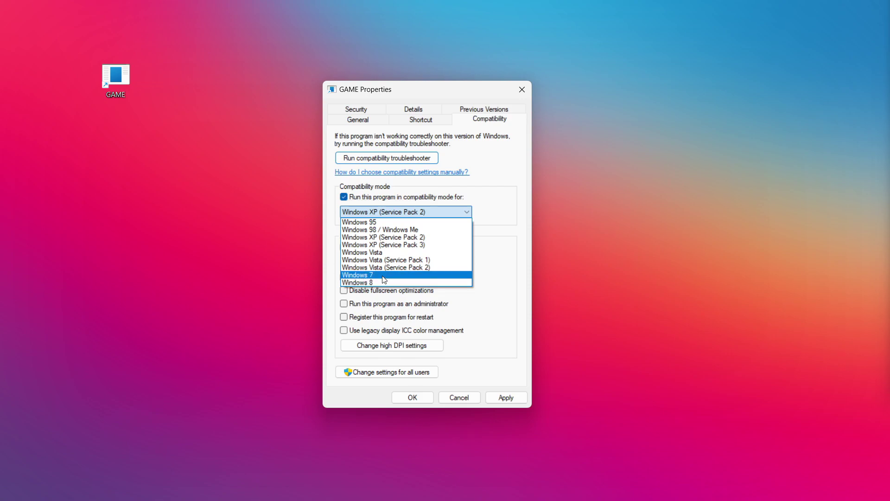
pyautogui.click(383, 282)
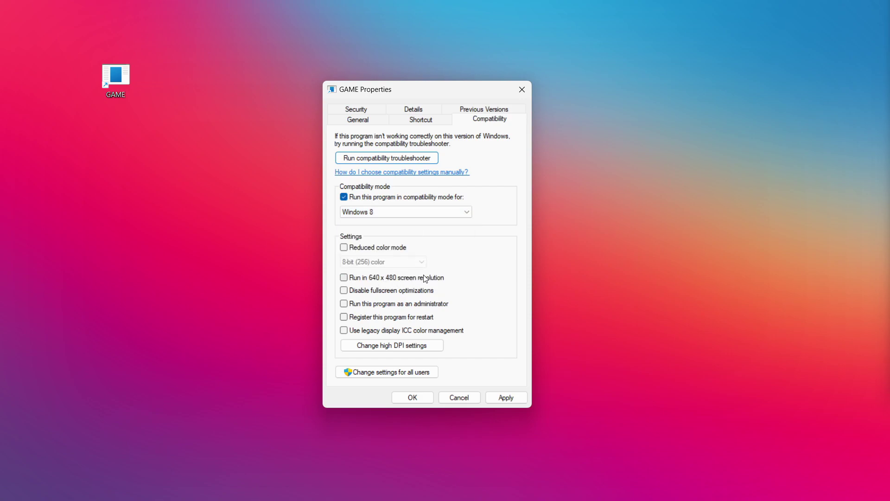
pyautogui.click(387, 293)
pyautogui.click(369, 309)
pyautogui.click(505, 399)
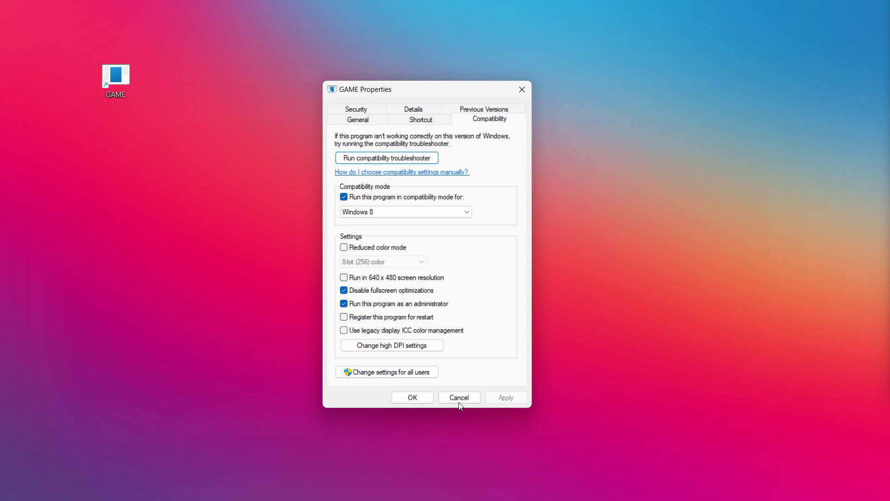
pyautogui.click(412, 399)
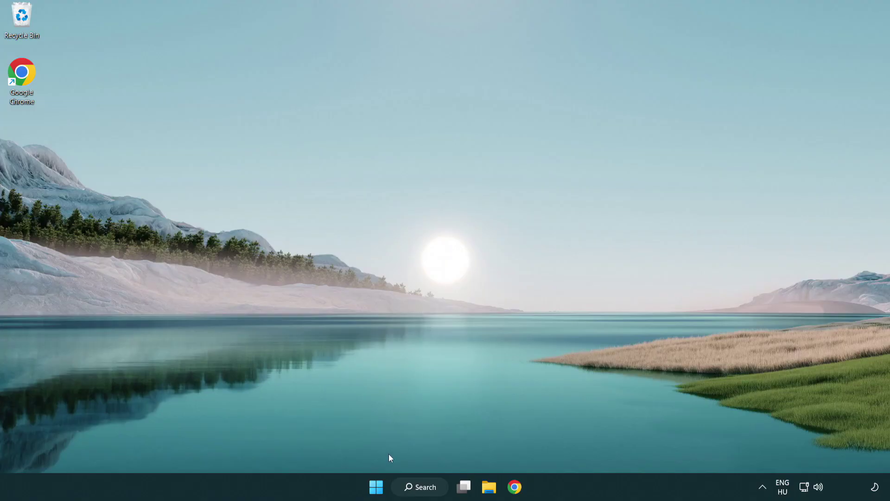
# - Launch Task Manager from the Start button's quick-link menu
pyautogui.rightClick(376, 489)
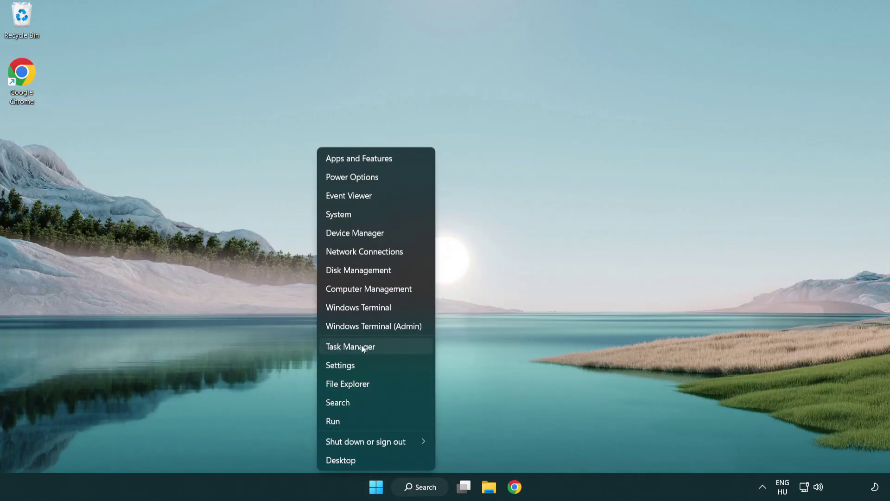
pyautogui.click(393, 351)
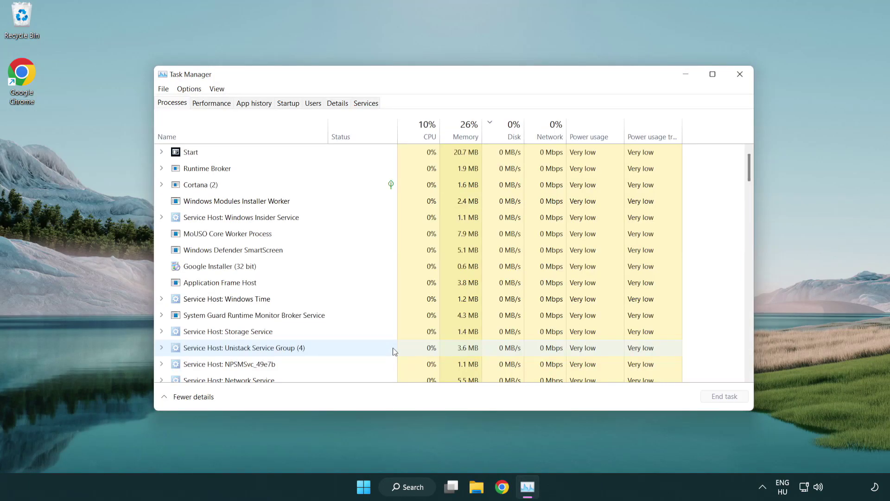
# - Disable Terminal, Phone Link, Cortana and Windows Security notifications at startup, then close Task Manager
pyautogui.click(290, 104)
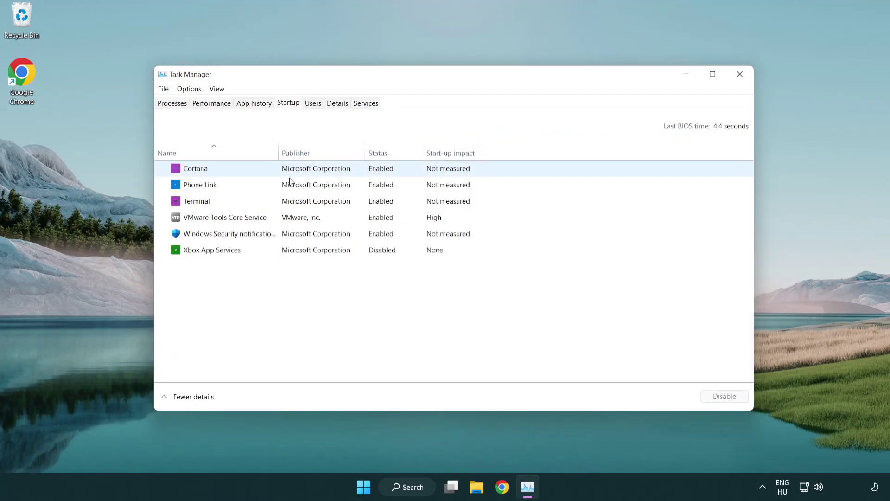
pyautogui.click(290, 203)
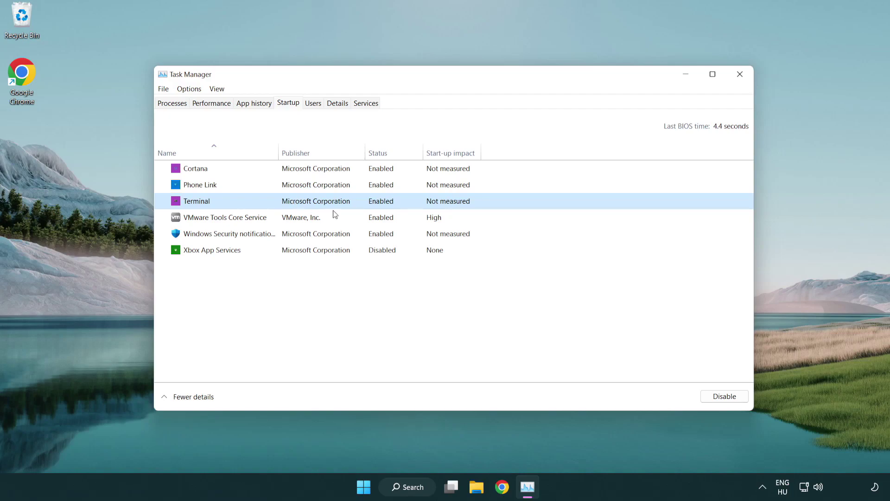
pyautogui.click(715, 396)
pyautogui.click(372, 186)
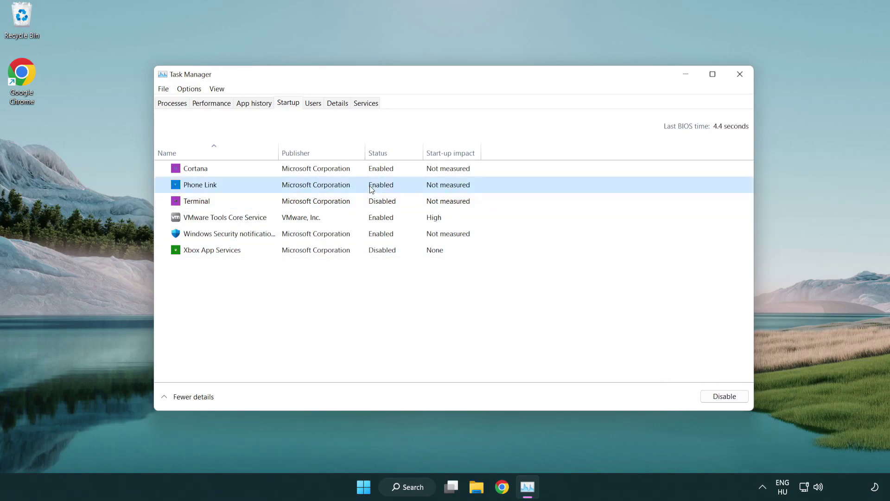
pyautogui.click(724, 396)
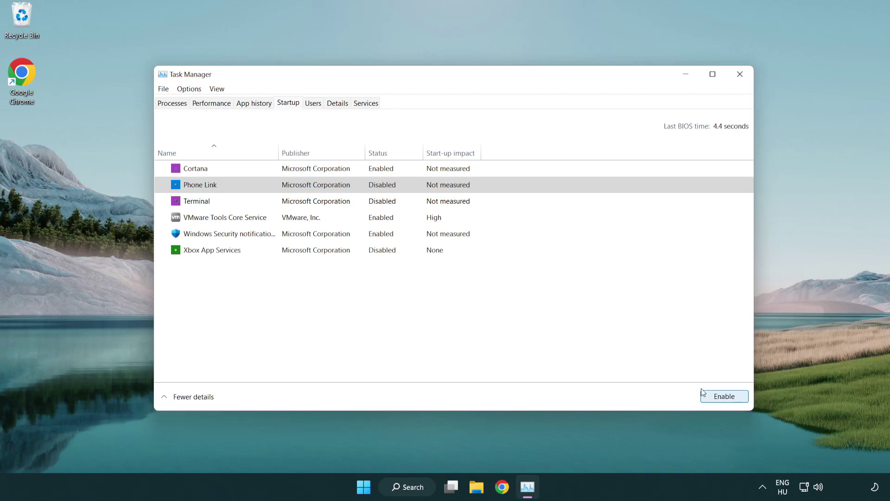
pyautogui.click(318, 173)
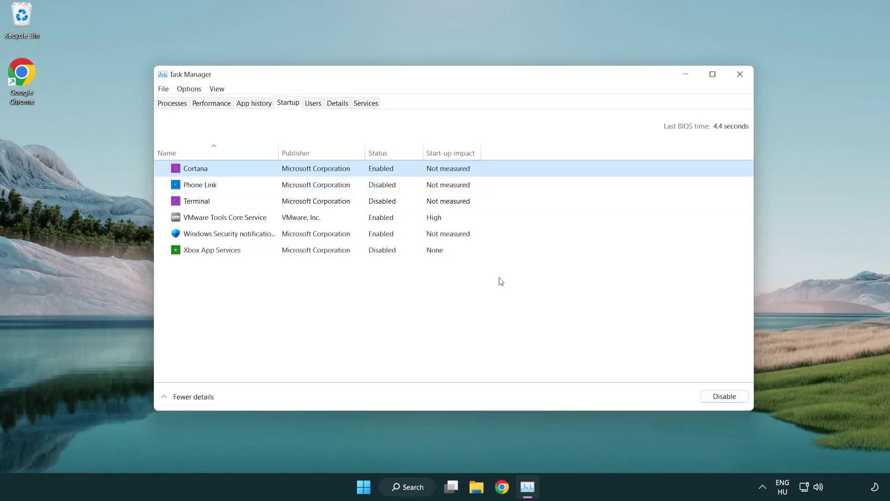
pyautogui.click(723, 396)
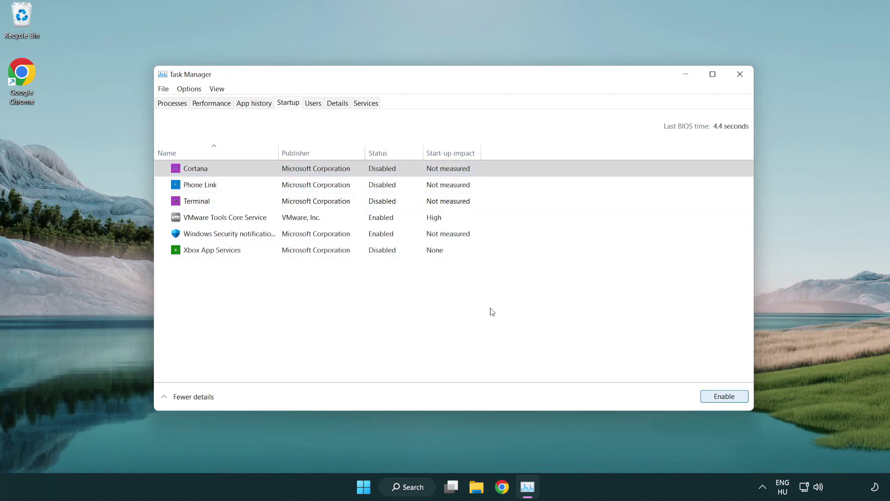
pyautogui.click(422, 236)
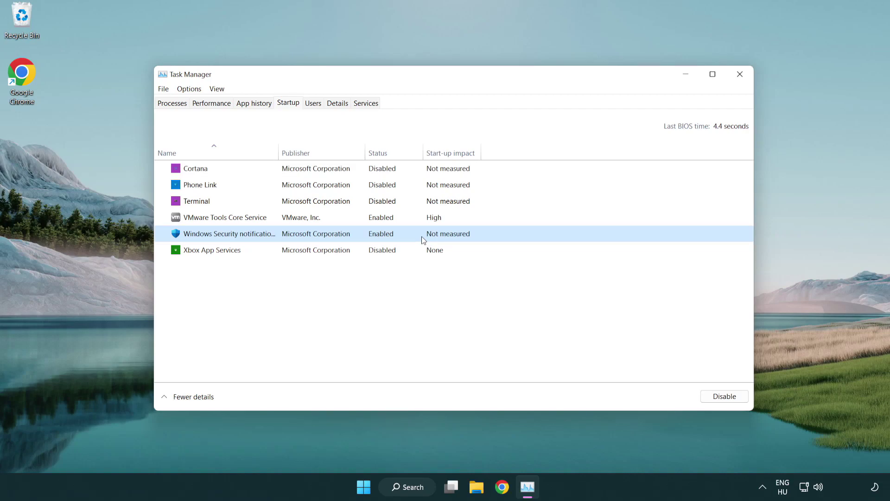
pyautogui.click(721, 399)
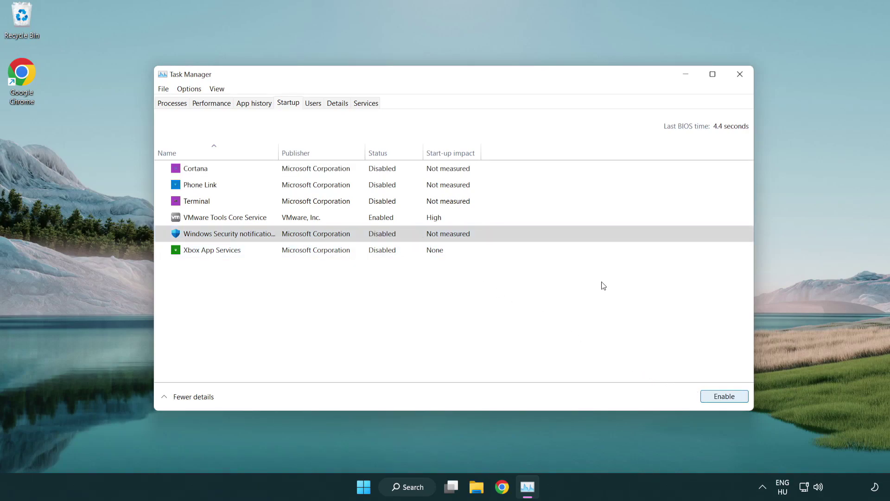
pyautogui.click(740, 75)
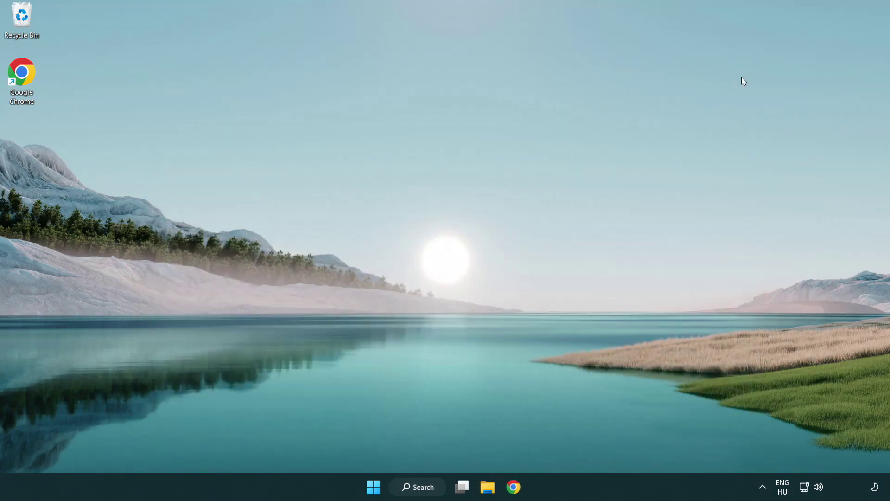
# - Launch Command Prompt as administrator from the Windows Search results for 'cmd'
pyautogui.click(415, 490)
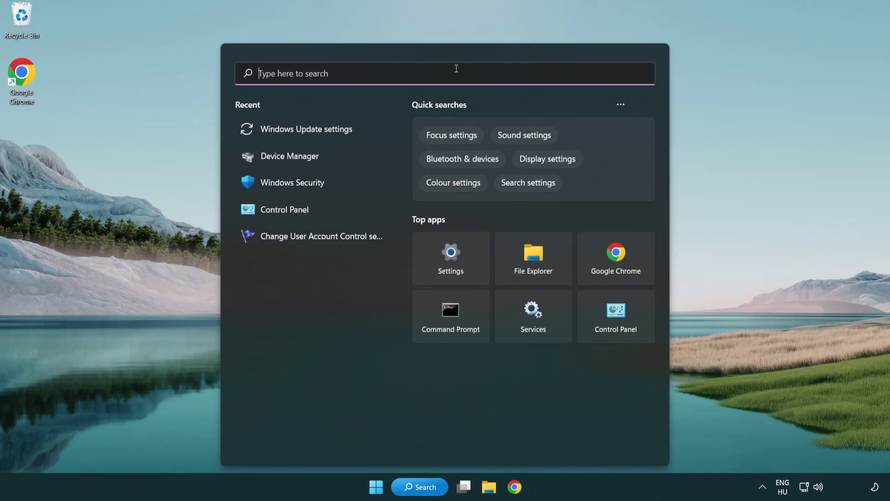
pyautogui.write('cmd')
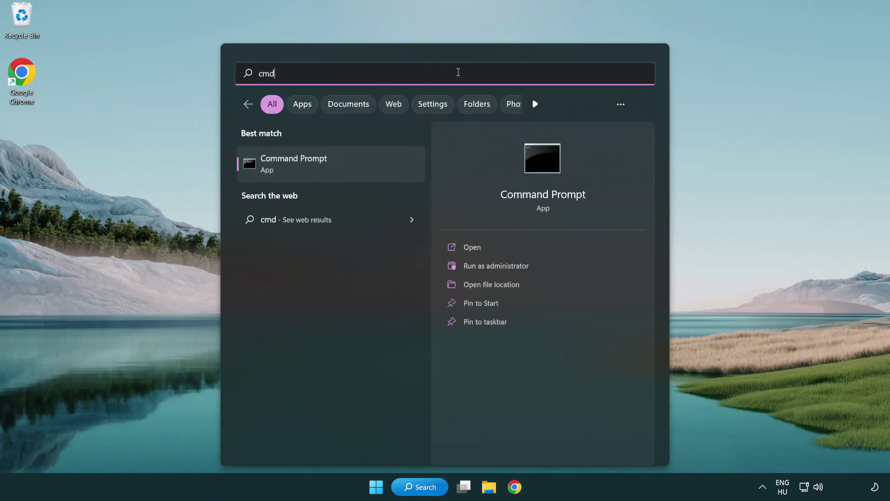
pyautogui.rightClick(340, 165)
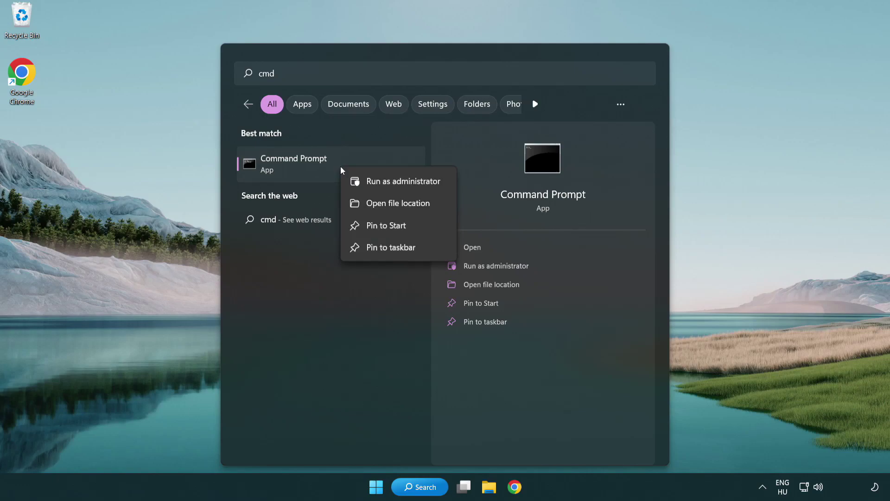
pyautogui.click(401, 185)
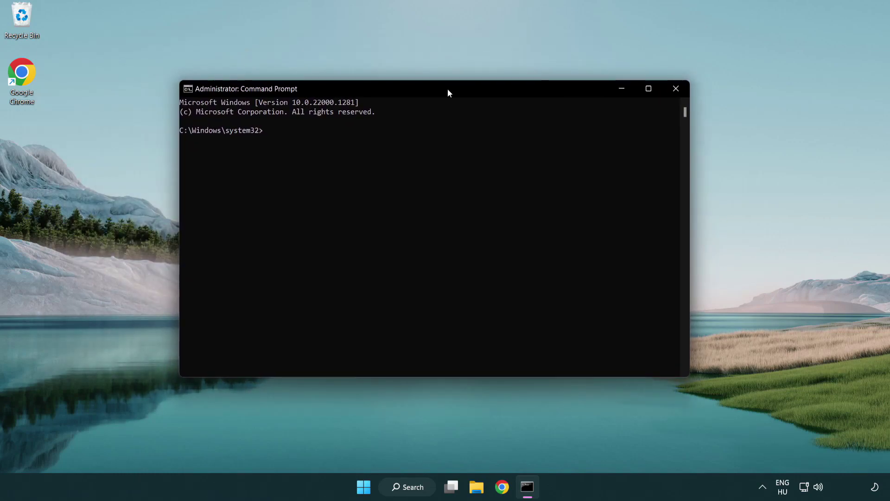
# - Run sfc /scannow in the centred Command Prompt and let it finish with no integrity violations
pyautogui.moveTo(317, 51); pyautogui.dragTo(447, 88)
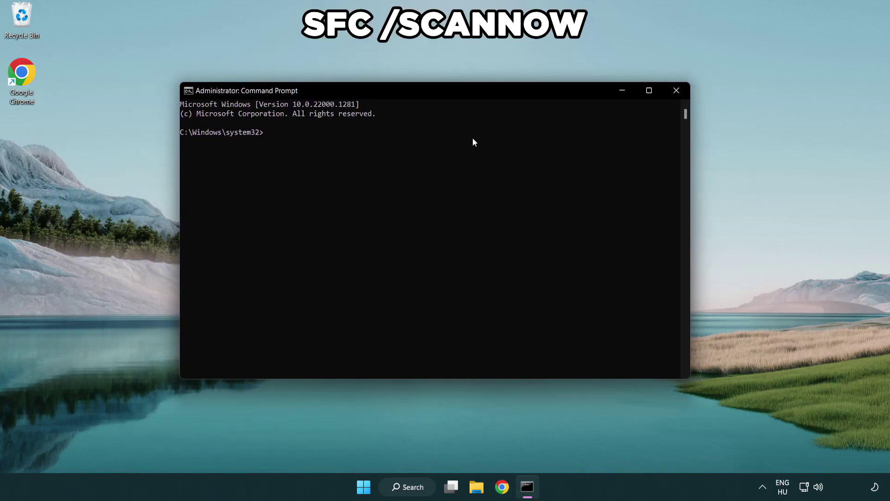
pyautogui.write('sf')
pyautogui.write('c /scannow')
pyautogui.press('Return')
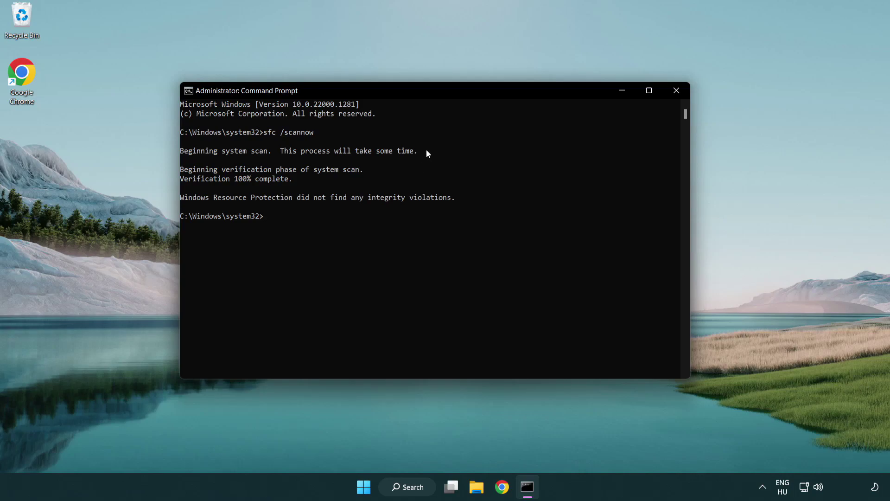
# - Close Command Prompt and bring up the Start menu's sleep, shut down and restart options
pyautogui.click(679, 93)
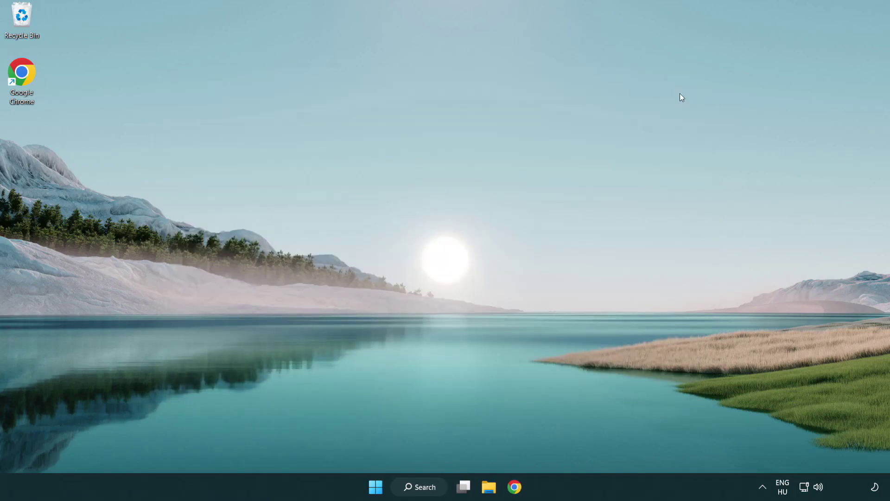
pyautogui.click(376, 487)
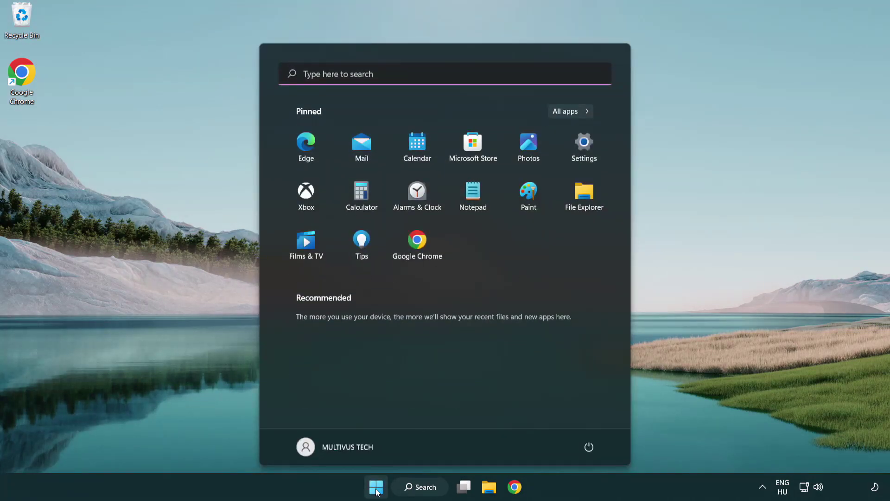
pyautogui.click(594, 444)
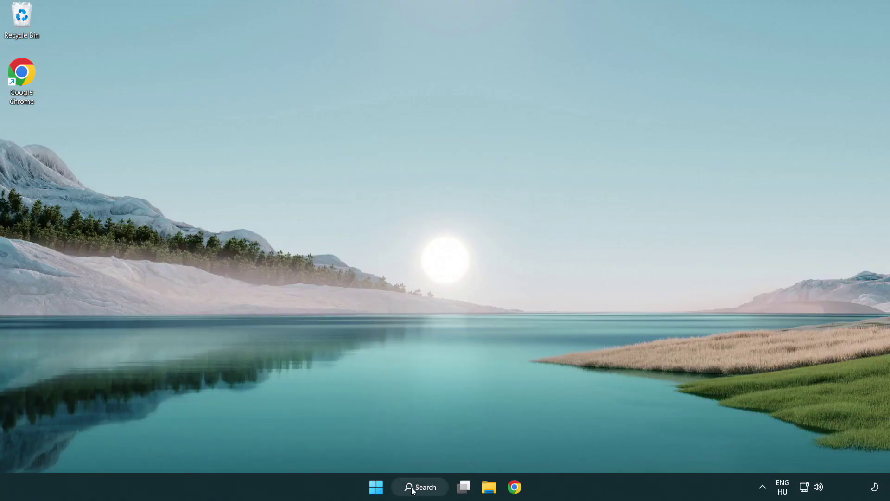
# - Launch Windows Security by searching for 'security' from the taskbar
pyautogui.click(421, 490)
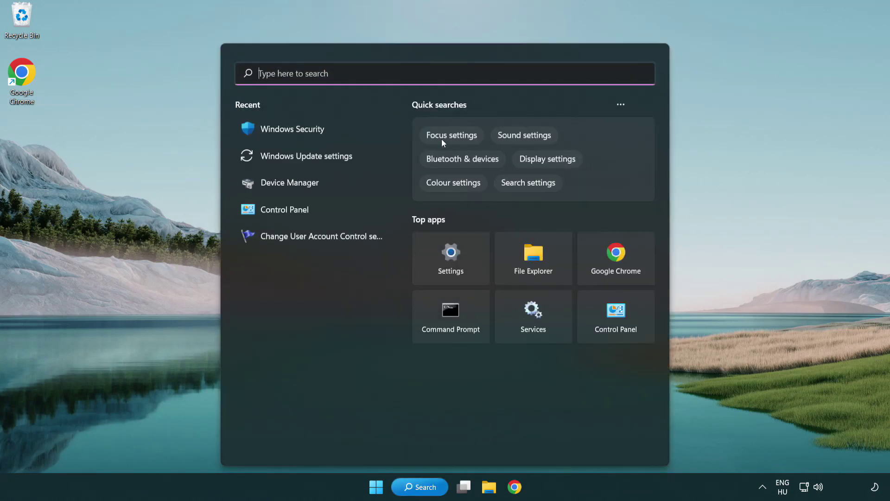
pyautogui.write('sec')
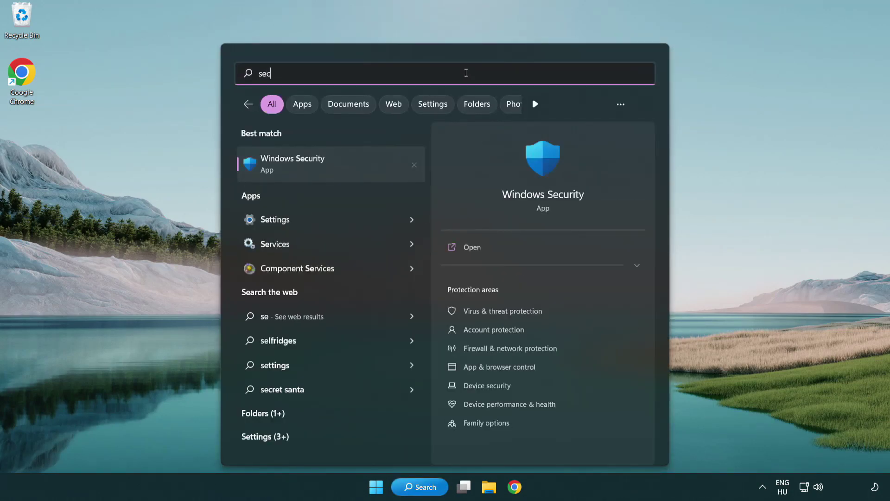
pyautogui.write('uri')
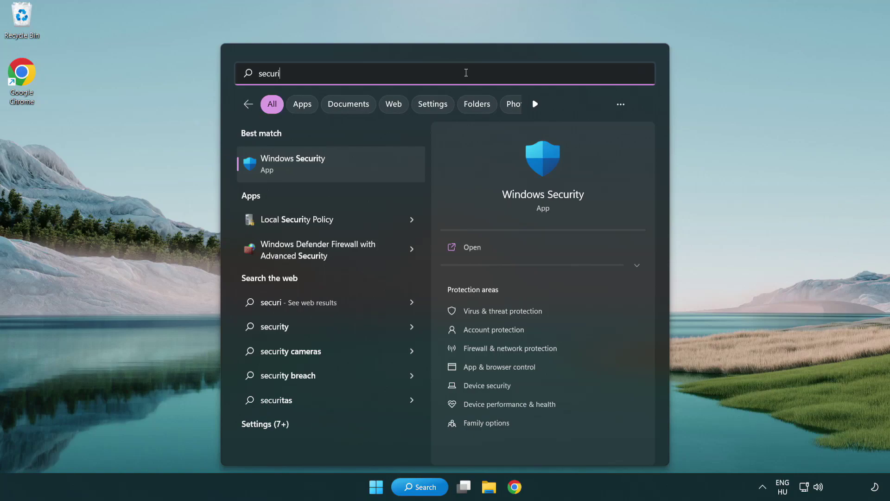
pyautogui.write('ty')
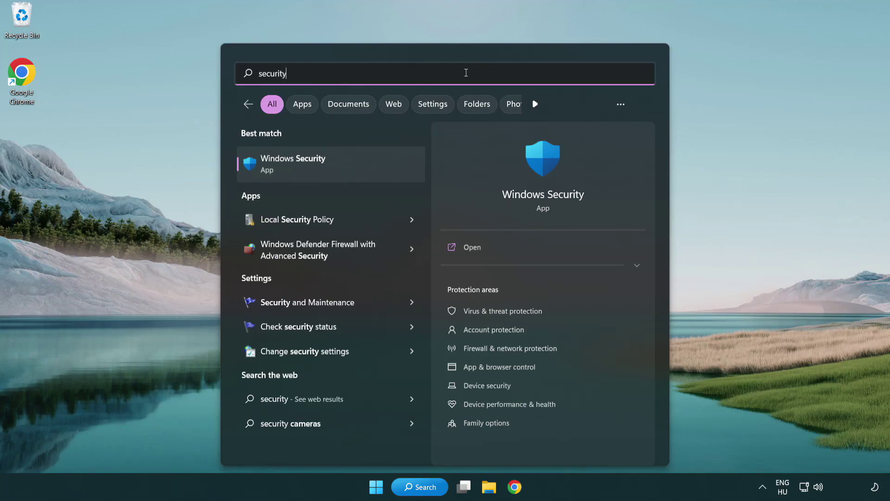
pyautogui.click(364, 170)
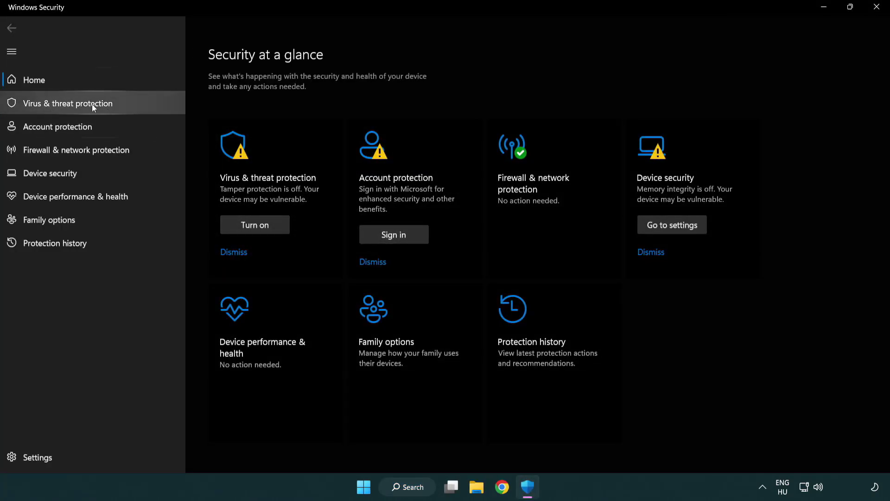
# - Reach the antivirus Exclusions page via Virus & threat protection settings, showing the chrome.exe exclusion
pyautogui.click(71, 105)
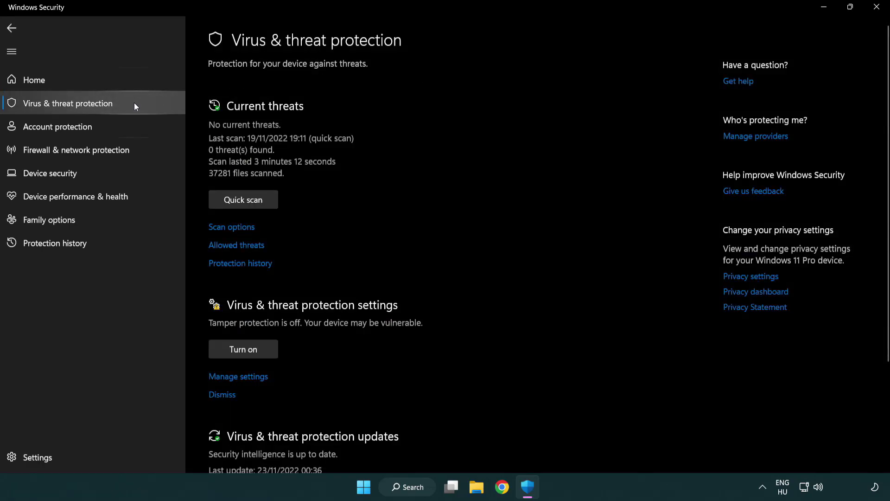
pyautogui.scroll(-2, 222, 243)
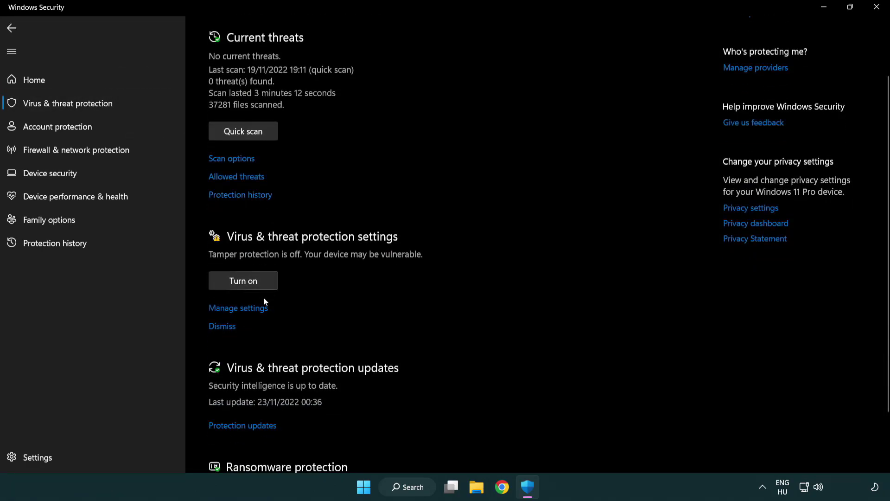
pyautogui.click(236, 311)
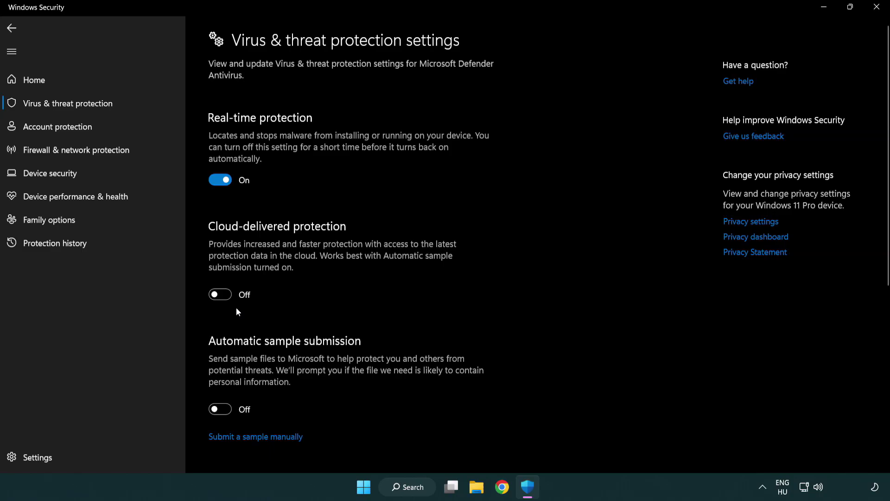
pyautogui.scroll(-5, 237, 311)
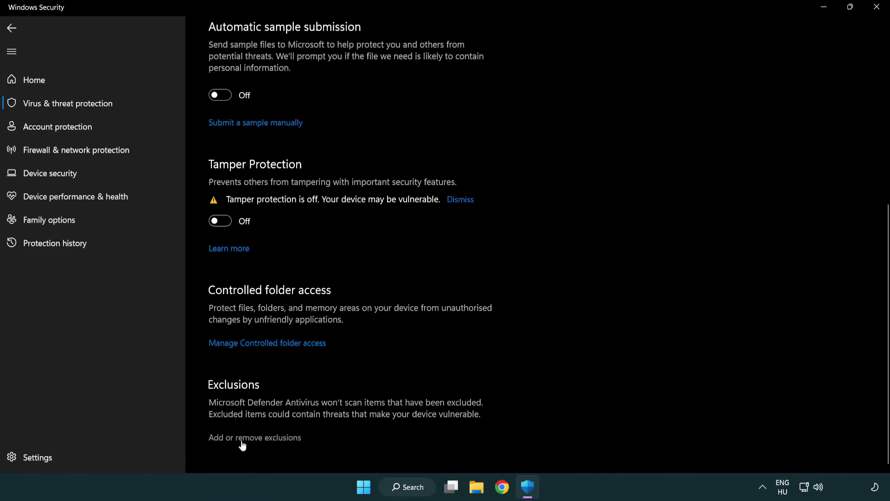
pyautogui.click(256, 438)
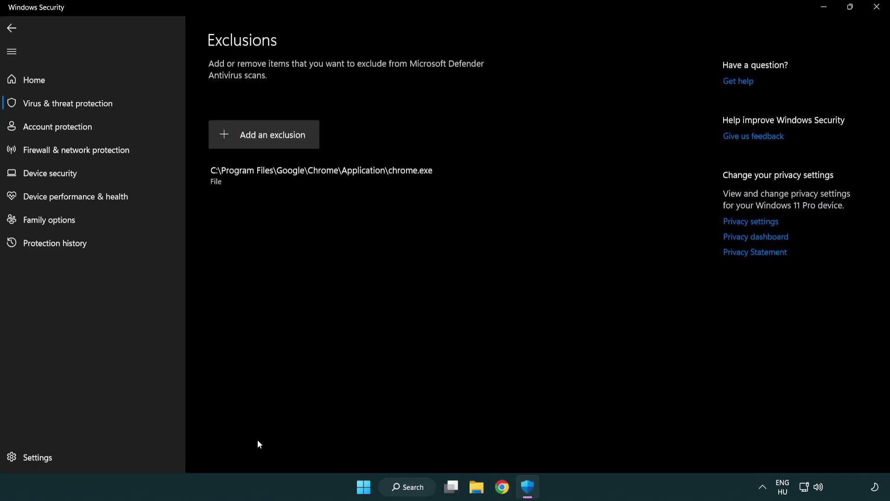
pyautogui.click(267, 136)
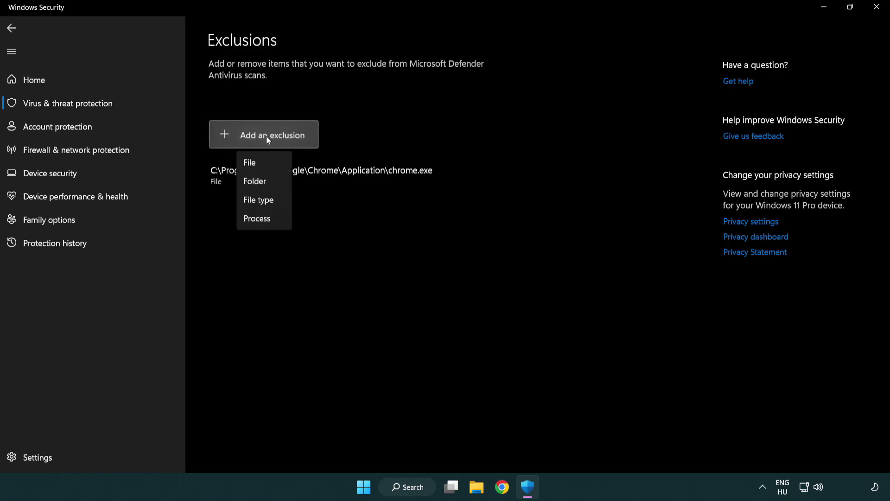
pyautogui.click(268, 164)
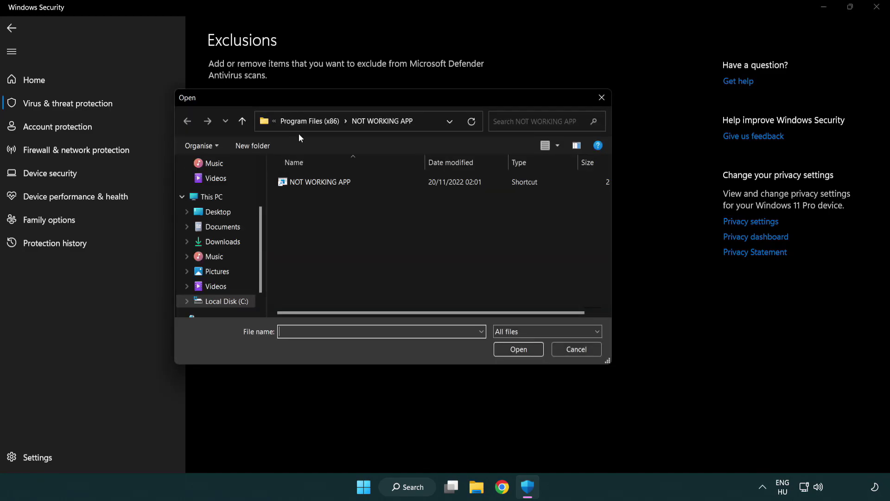
pyautogui.click(301, 124)
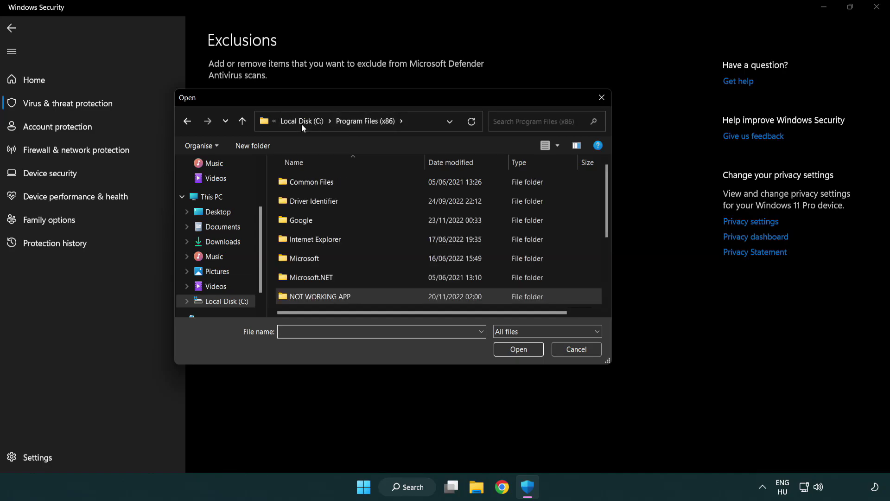
pyautogui.click(307, 122)
pyautogui.click(302, 123)
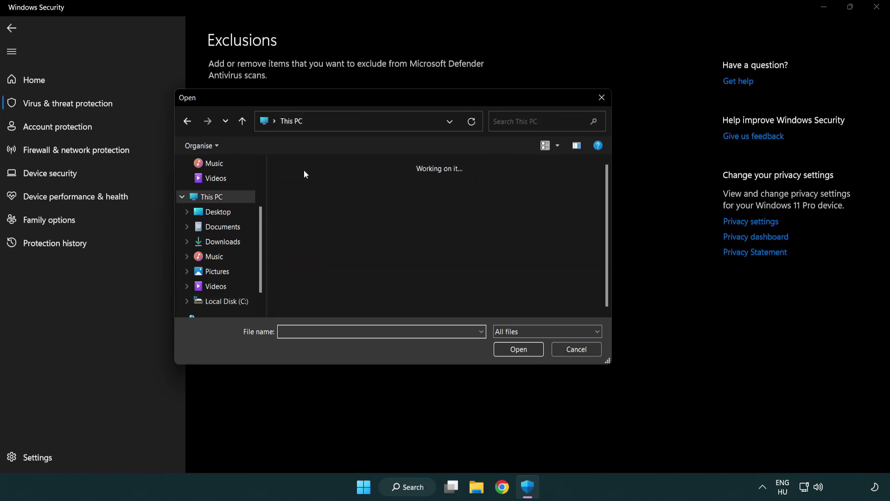
pyautogui.doubleClick(324, 308)
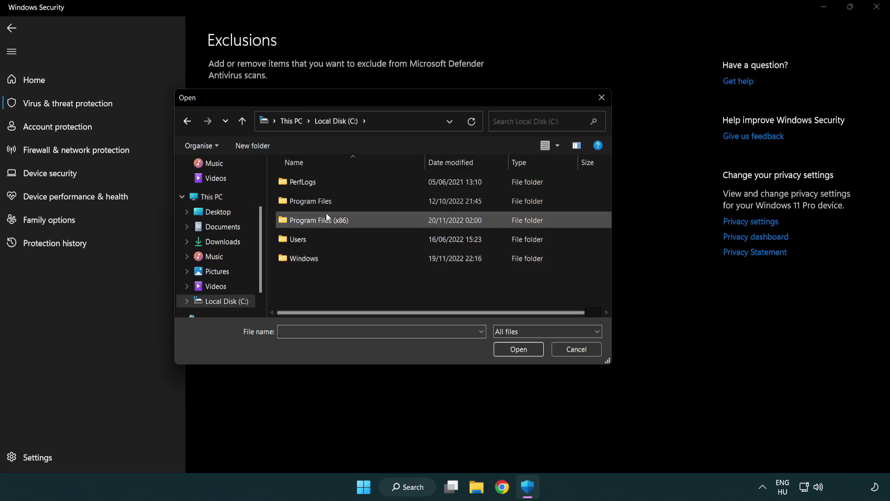
pyautogui.doubleClick(325, 219)
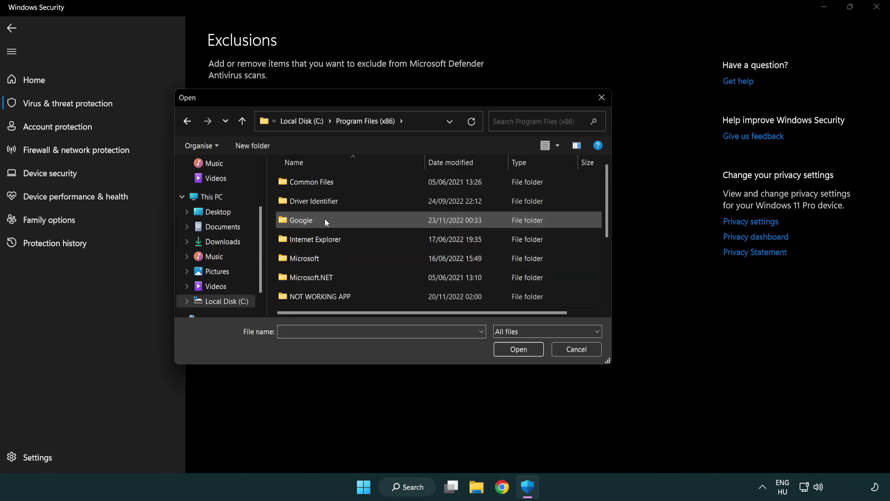
pyautogui.doubleClick(332, 298)
pyautogui.click(314, 181)
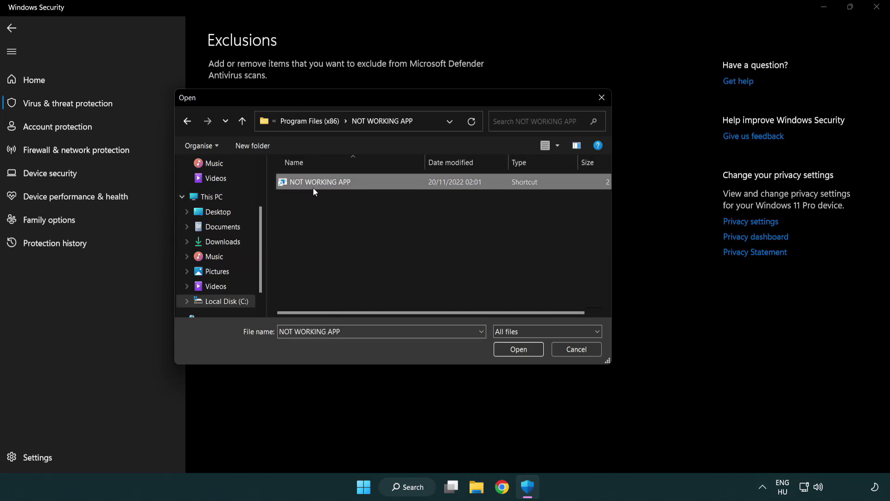
pyautogui.click(516, 353)
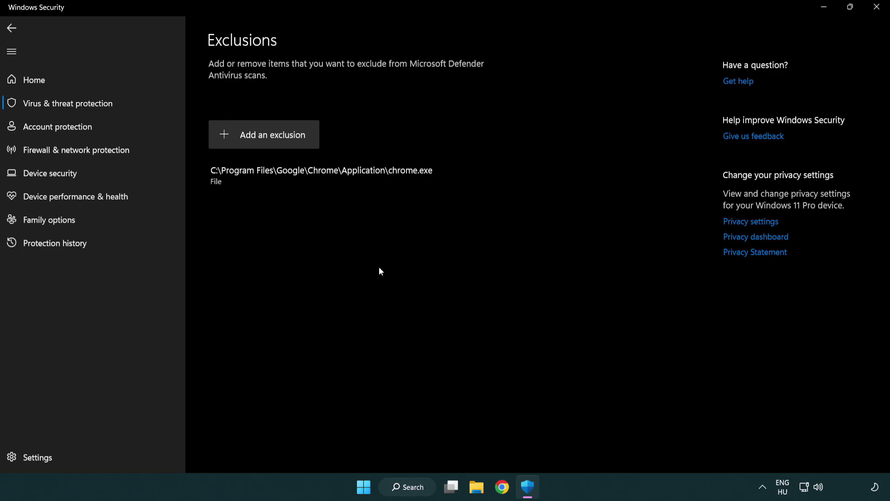
# - Close Windows Security and show the Start menu's power options ready for Restart
pyautogui.click(879, 14)
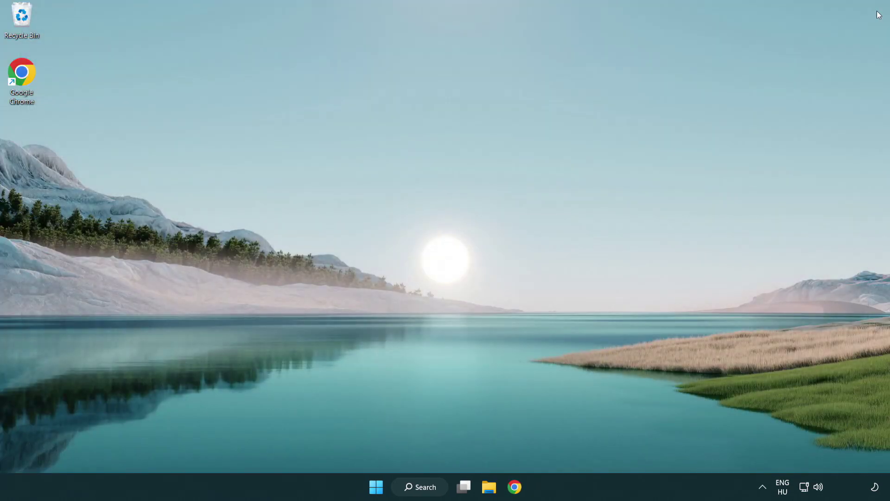
pyautogui.click(376, 486)
pyautogui.click(590, 447)
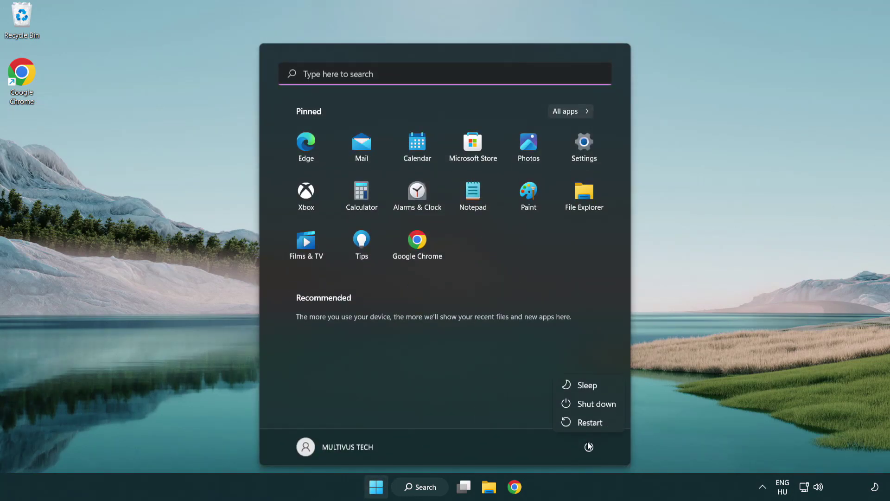